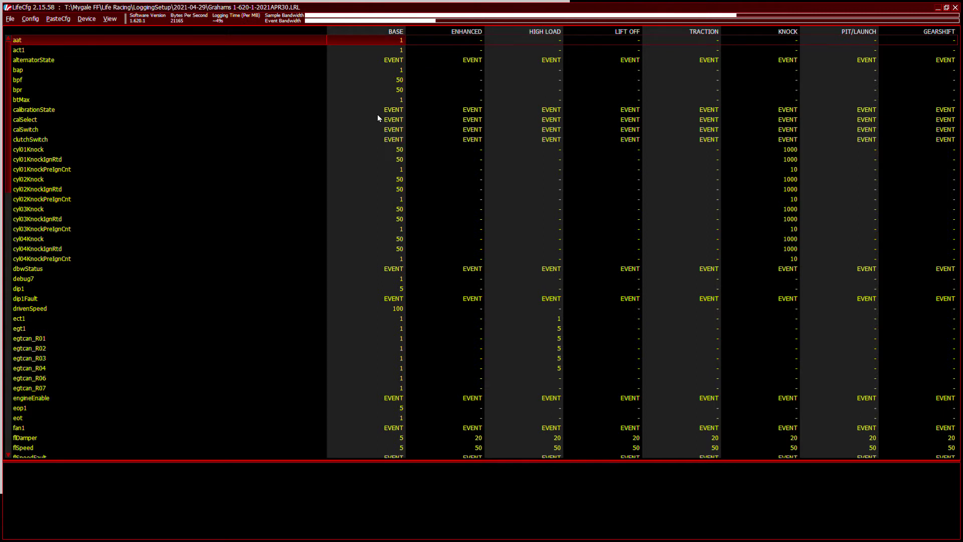
key("Down")
key("Down")
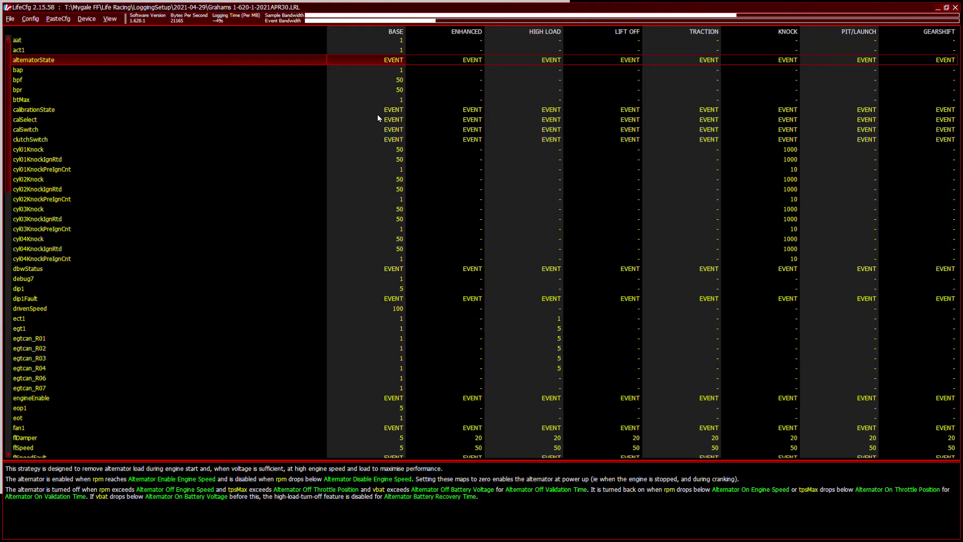
key("Down")
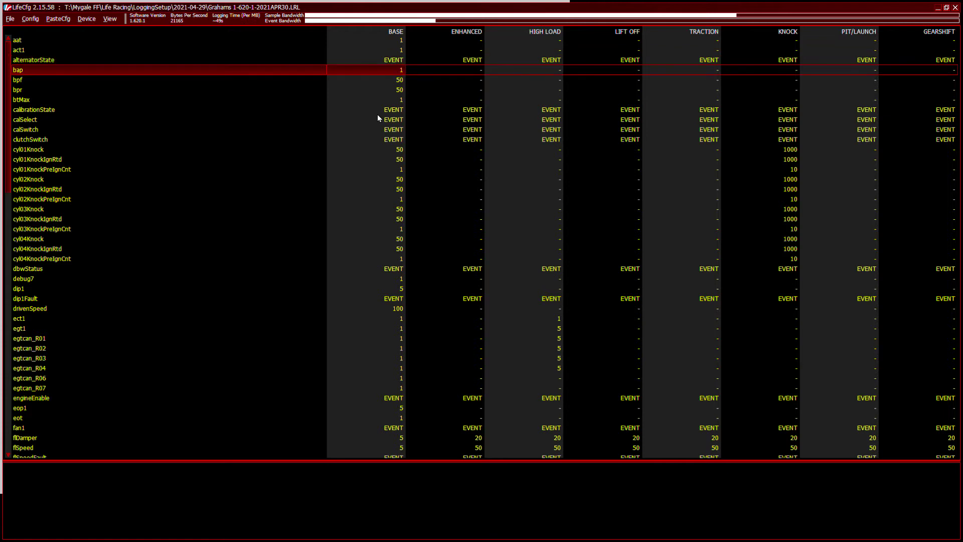
key("Down")
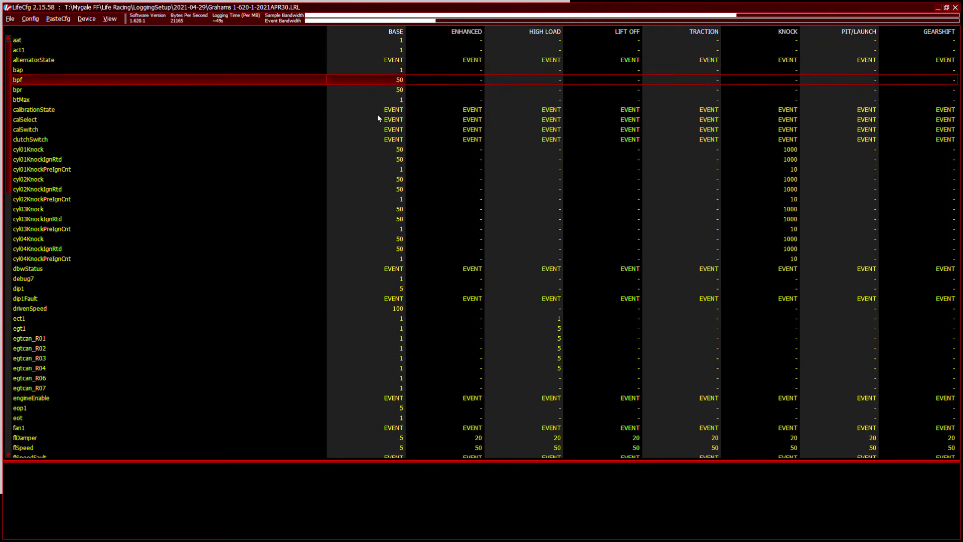
key("Down")
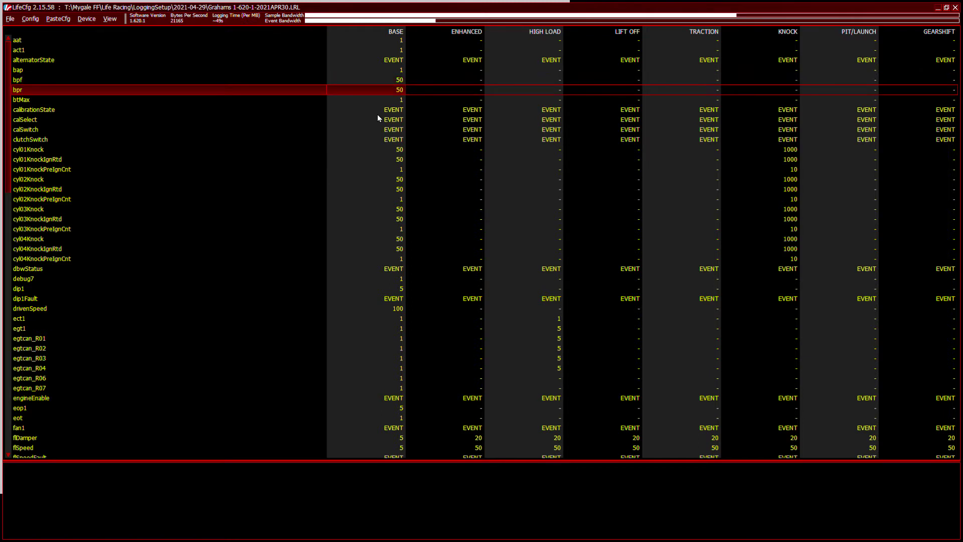
key("Down")
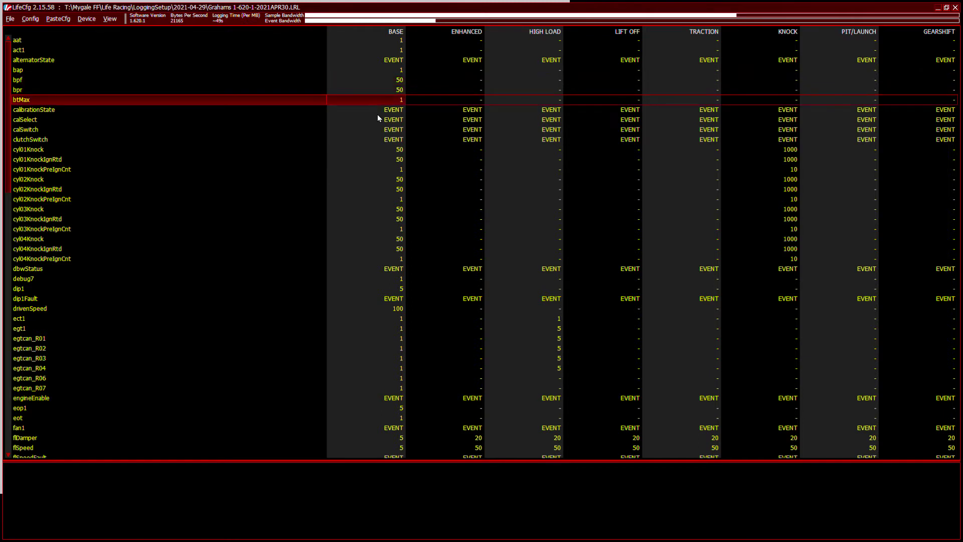
key("Down")
key("Up")
key("Down")
key("Down")
key("Down")
key("Down")
key("Down")
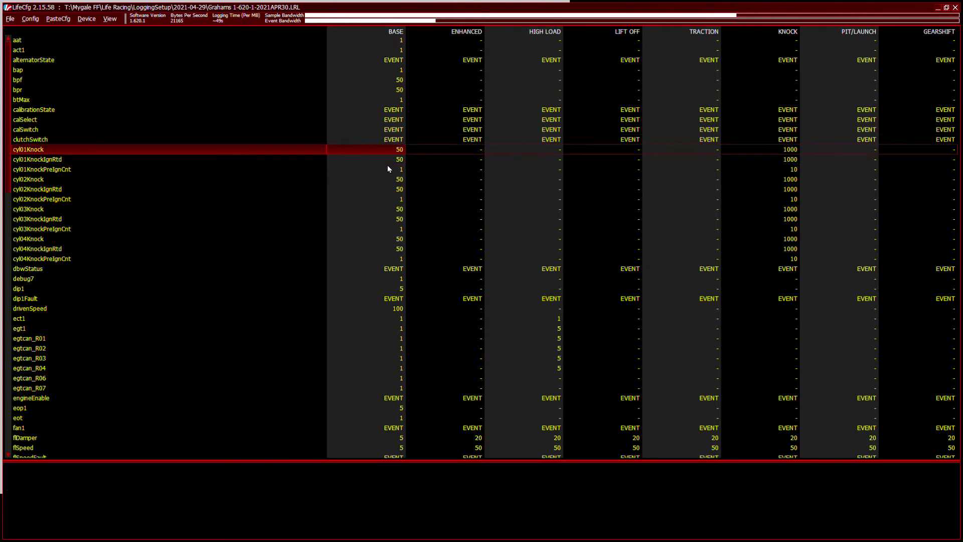
key("Right")
key("Right")
key("Right")
key("Right")
key("Right")
key("Right")
key("Left")
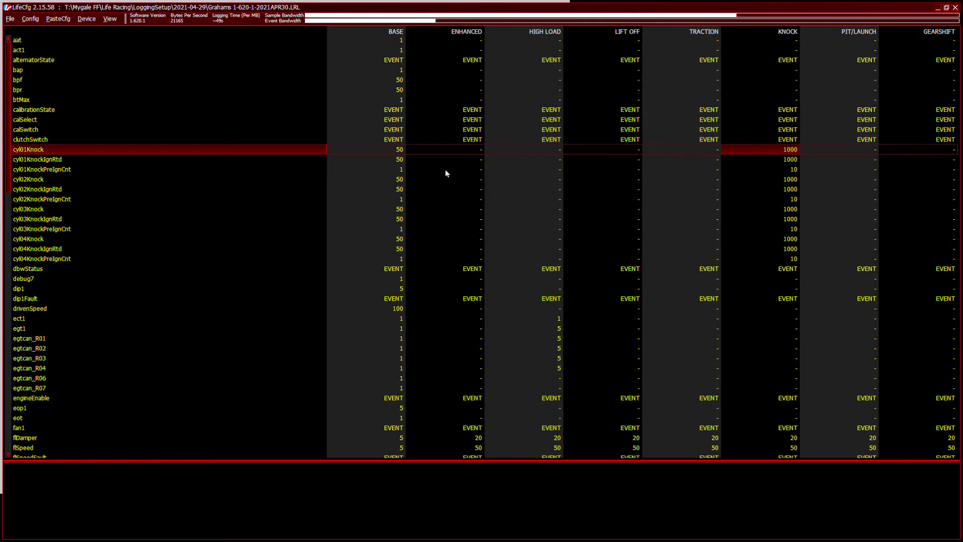
left_click(72, 159)
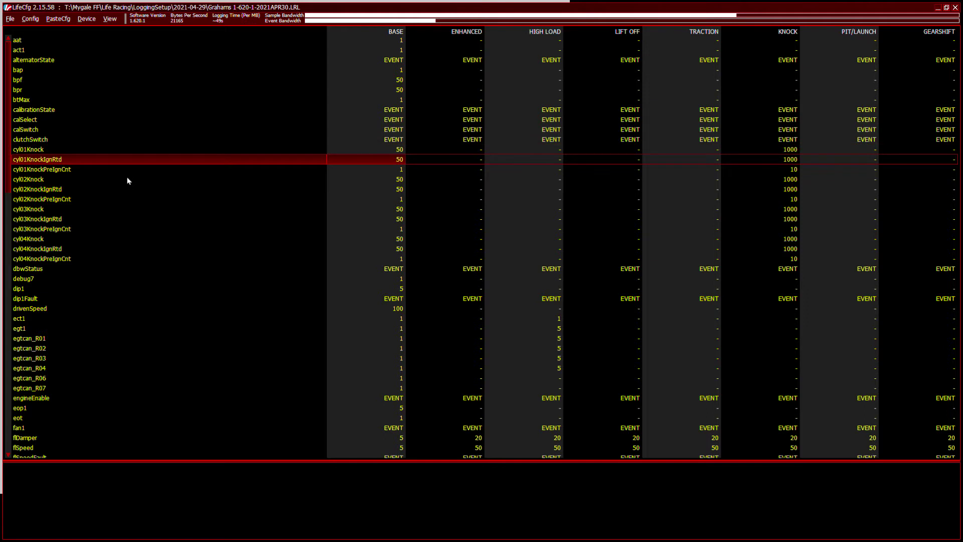
key("Down")
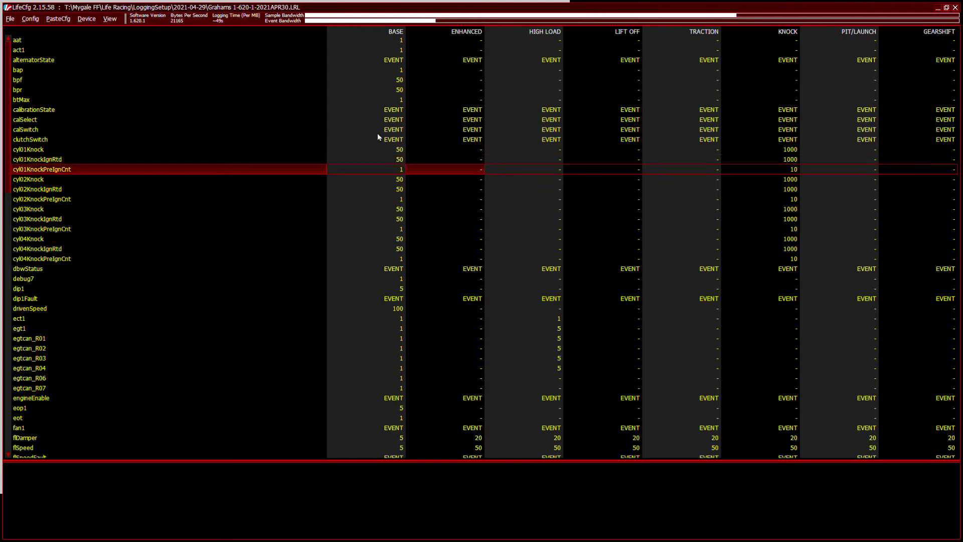
left_click(380, 149)
key("Down")
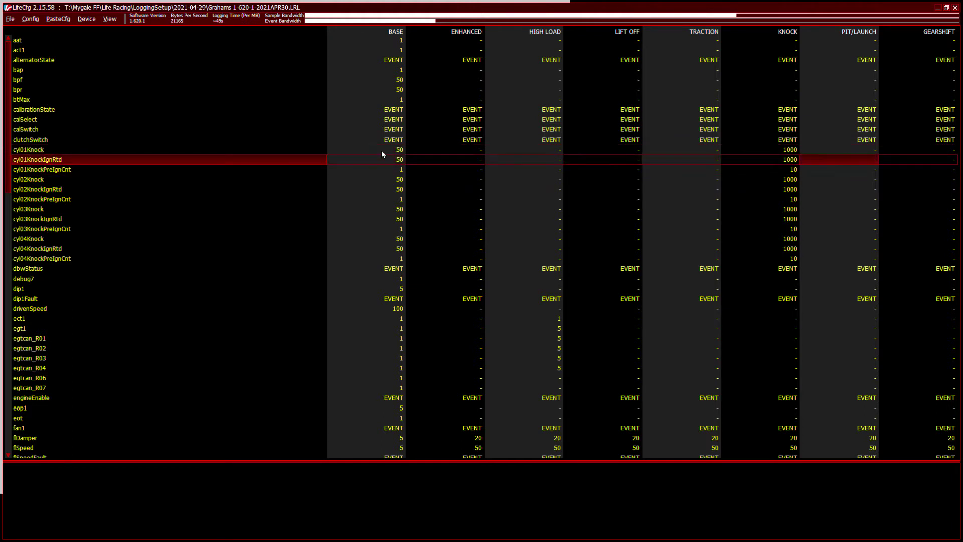
left_click(381, 149)
key("Down")
key("Down")
key("Down")
key("Down")
key("Down")
key("Down")
key("Down")
key("Down")
key("Down")
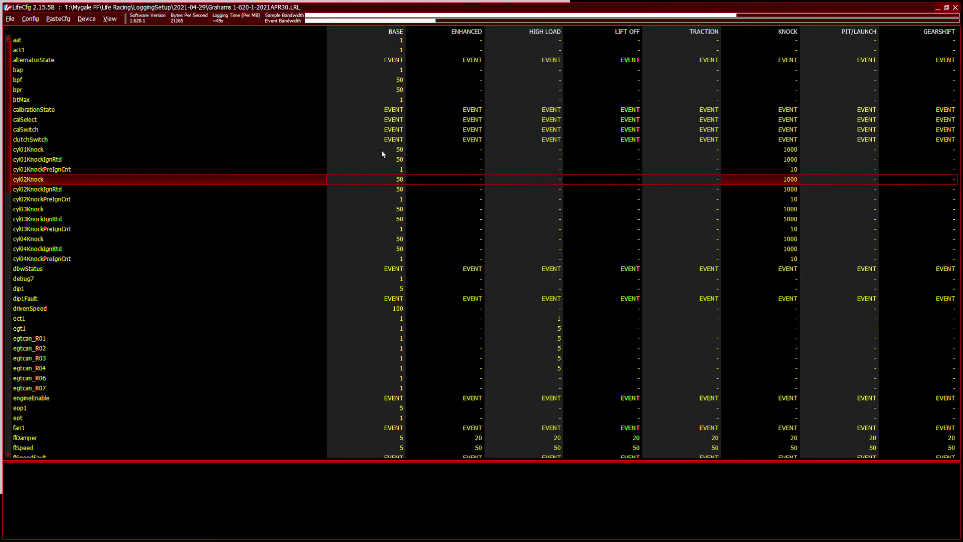
key("Down")
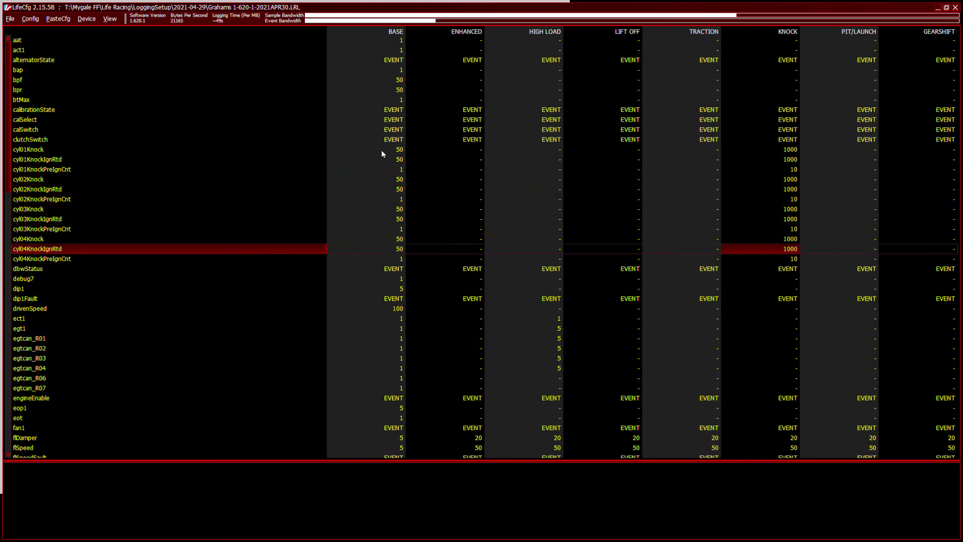
key("Down")
key("Down")
key("Down")
key("Down")
key("Down")
key("Down")
key("Down")
key("Down")
key("Down")
key("Down")
key("Down")
key("Down")
key("Down")
key("Down")
key("Down")
key("Down")
key("Down")
key("Down")
key("Down")
key("Down")
key("Down")
key("Down")
key("Down")
key("Down")
key("Down")
key("Down")
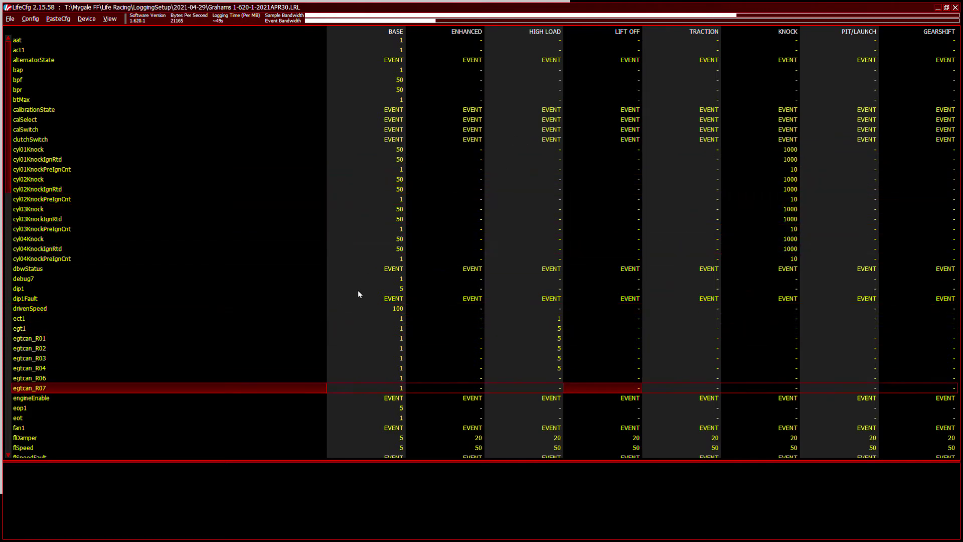
left_click(34, 204)
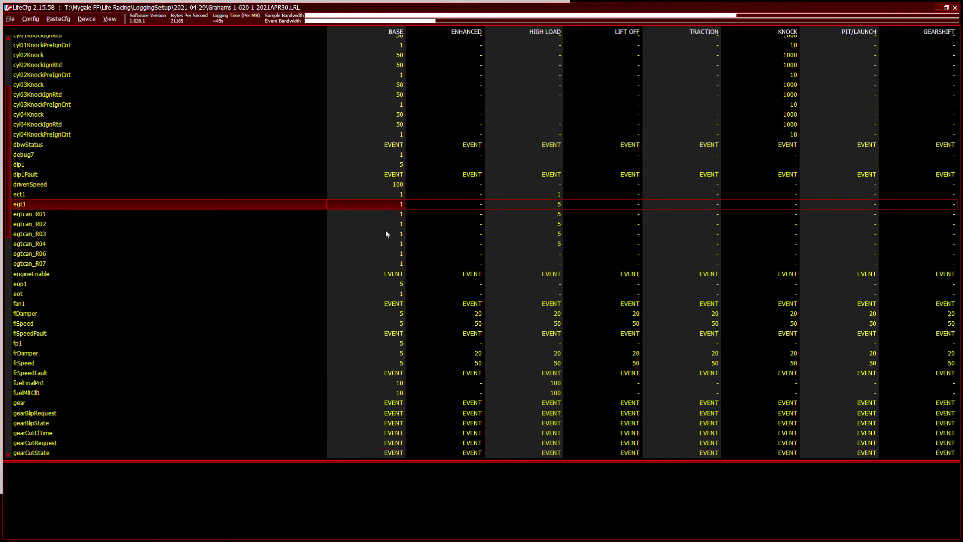
key("Right")
key("Right")
key("Down")
key("Down")
key("Down")
key("Down")
key("Down")
key("Down")
key("Down")
key("Down")
key("Down")
key("Down")
key("Down")
key("Down")
key("Down")
key("Down")
key("Down")
key("Down")
key("Down")
key("Down")
key("Down")
key("Down")
key("Down")
key("Down")
key("Down")
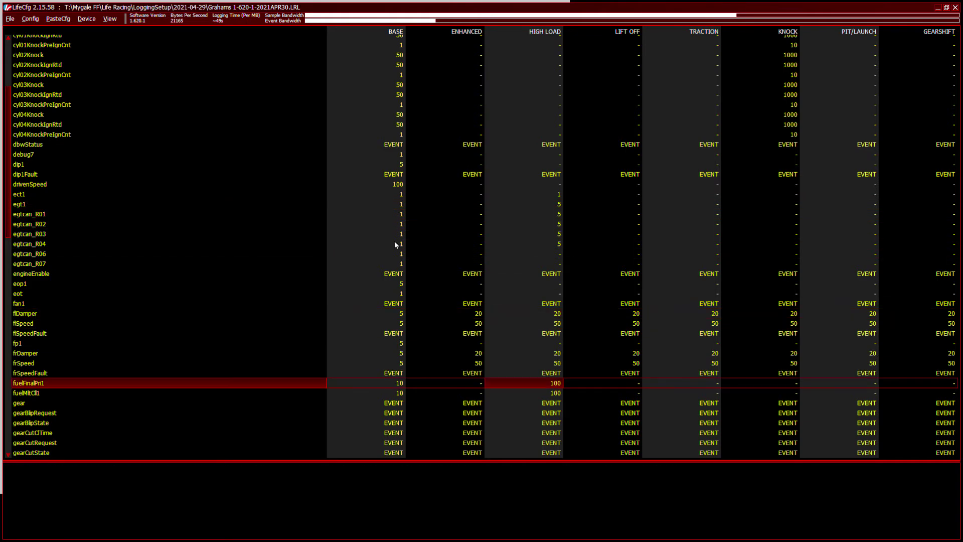
key("Down")
key("Down")
key("Down")
key("Down")
key("Down")
key("Down")
key("Down")
key("Down")
key("Down")
key("Down")
key("Down")
key("Down")
key("Down")
key("Down")
key("Down")
key("Down")
key("Down")
key("Down")
key("Down")
key("Down")
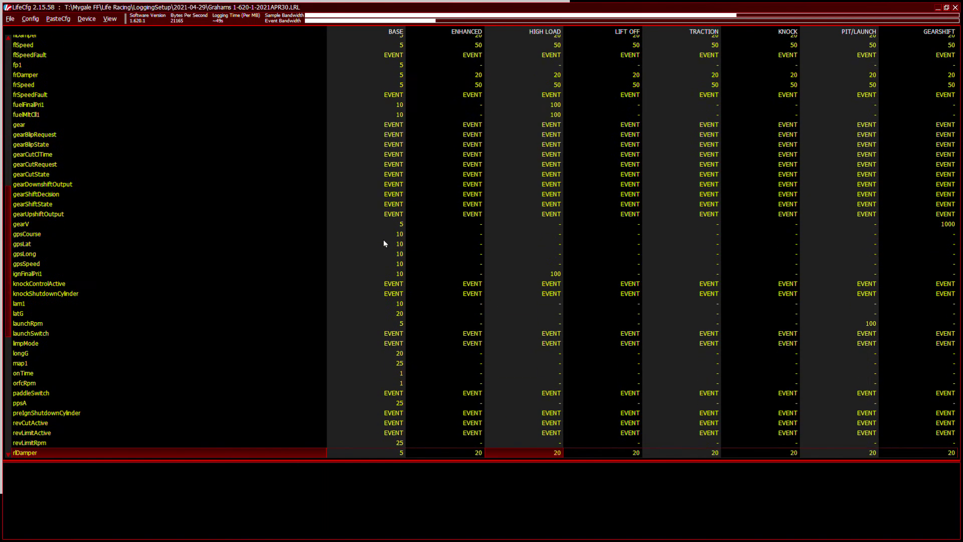
key("Down")
key("Down")
key("Down")
key("Down")
key("Down")
key("Down")
key("Down")
key("Down")
key("Down")
key("Down")
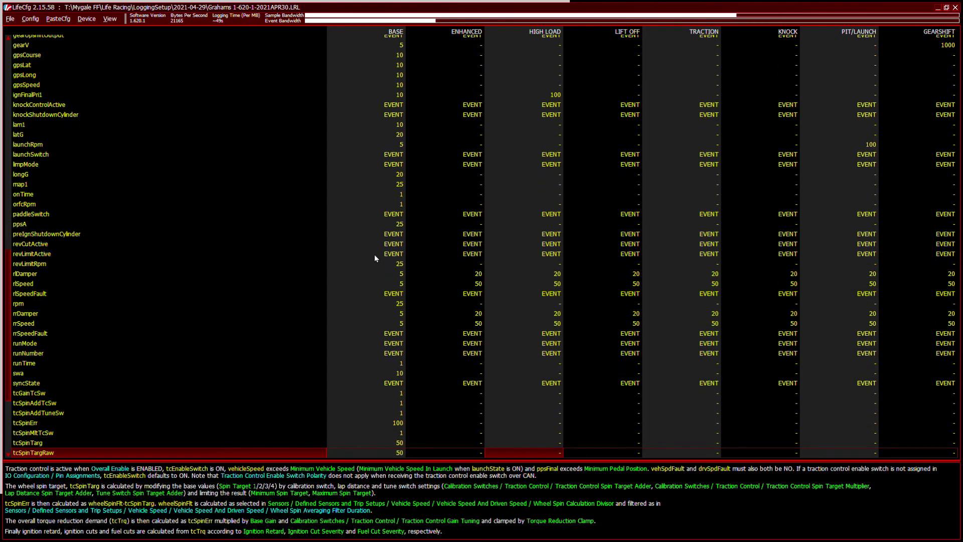
left_click(399, 164)
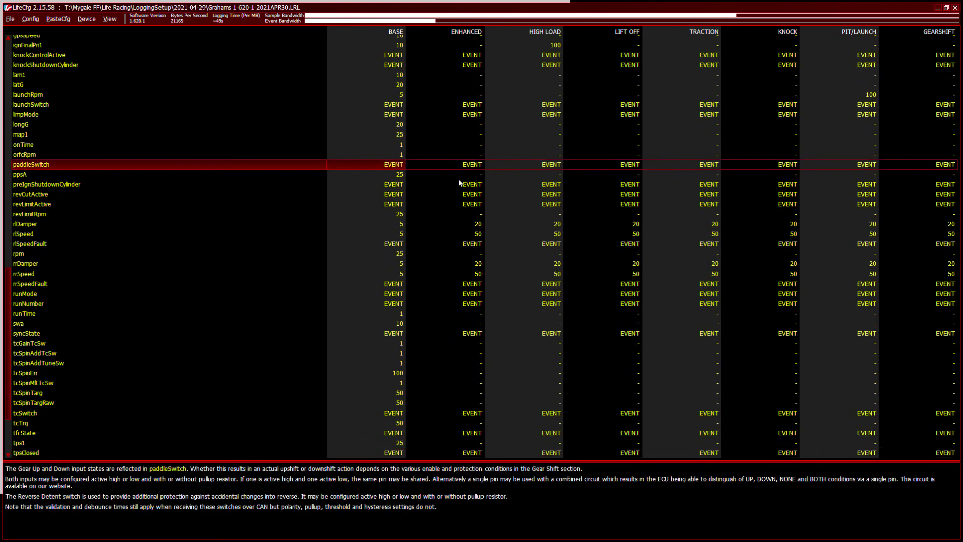
key("Up")
key("Up")
key("Up")
key("Up")
key("Up")
key("Up")
key("Up")
key("Up")
key("Up")
key("Up")
key("Up")
key("Up")
key("Up")
key("Up")
key("Up")
key("Up")
key("Up")
key("Up")
key("Up")
key("Up")
key("Up")
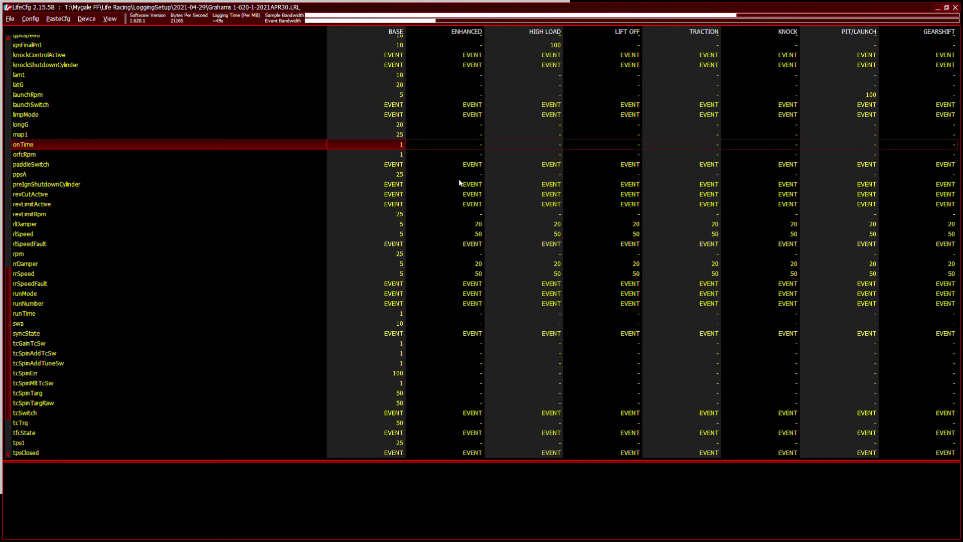
key("Home")
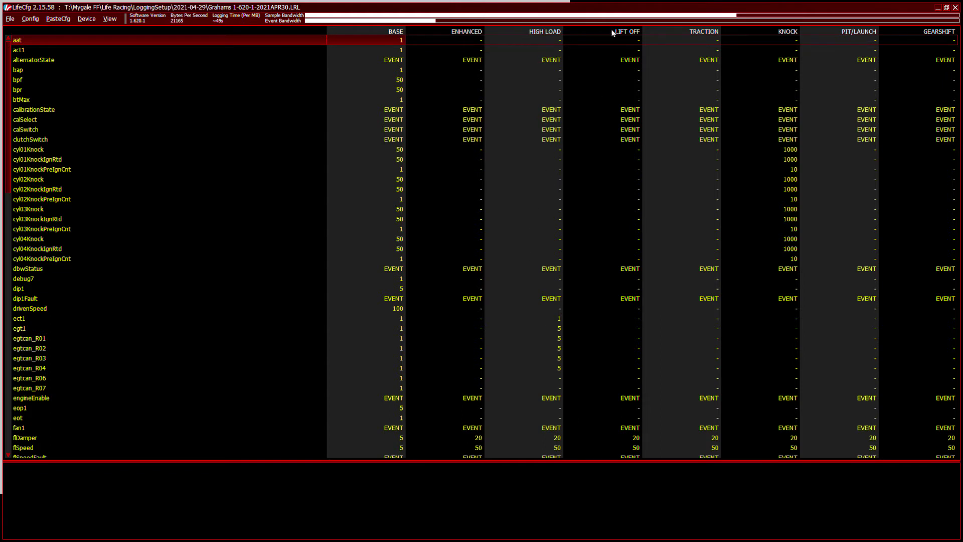
left_click(619, 210)
left_click(712, 212)
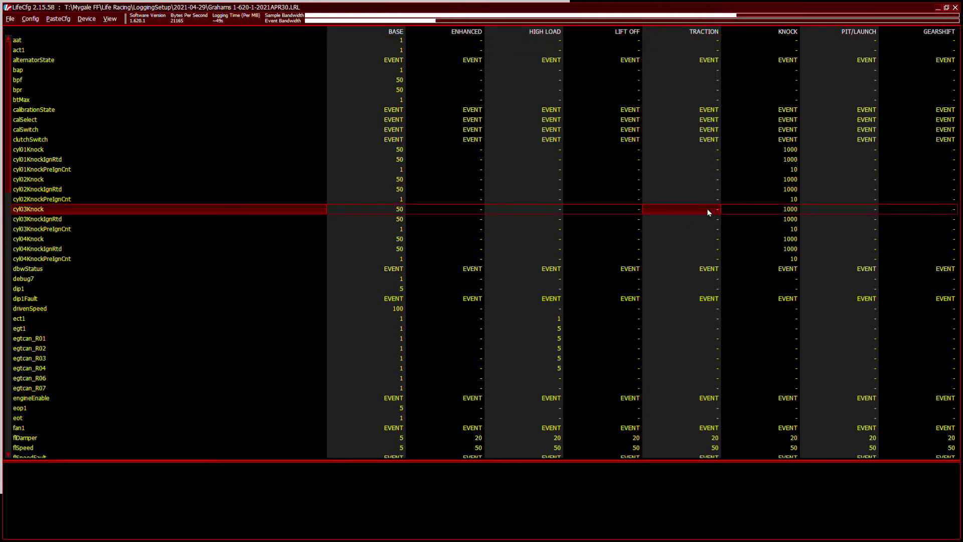
key("Right")
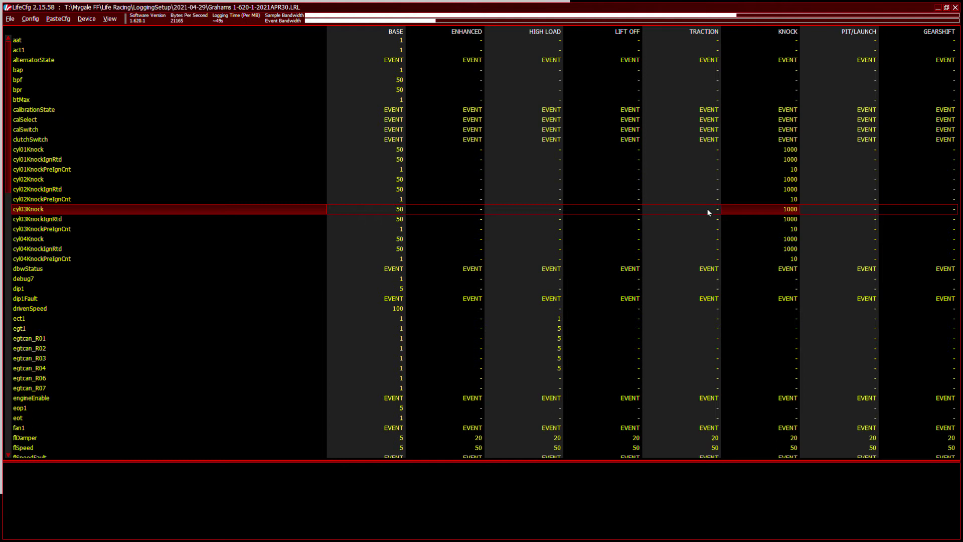
key("Right")
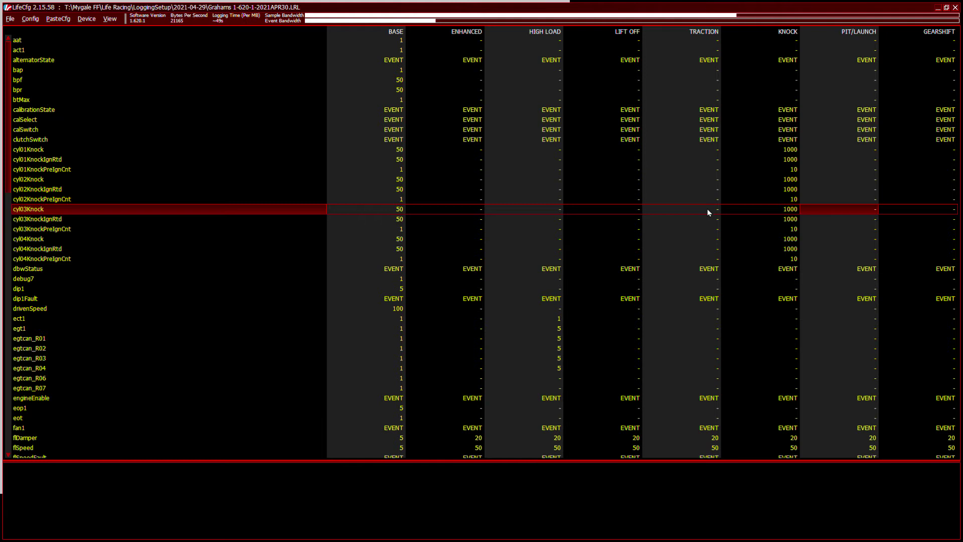
key("Down")
key("Up")
key("Up")
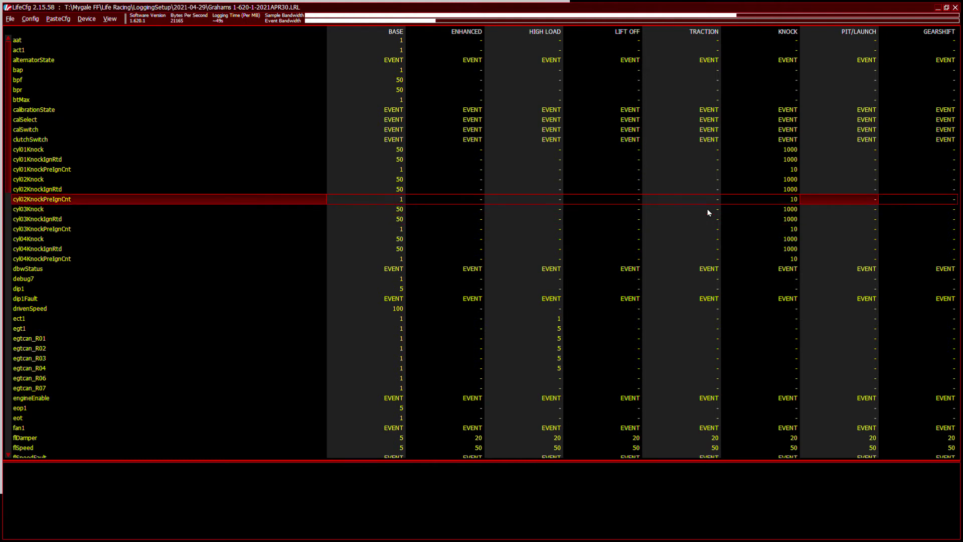
key("Page_Down")
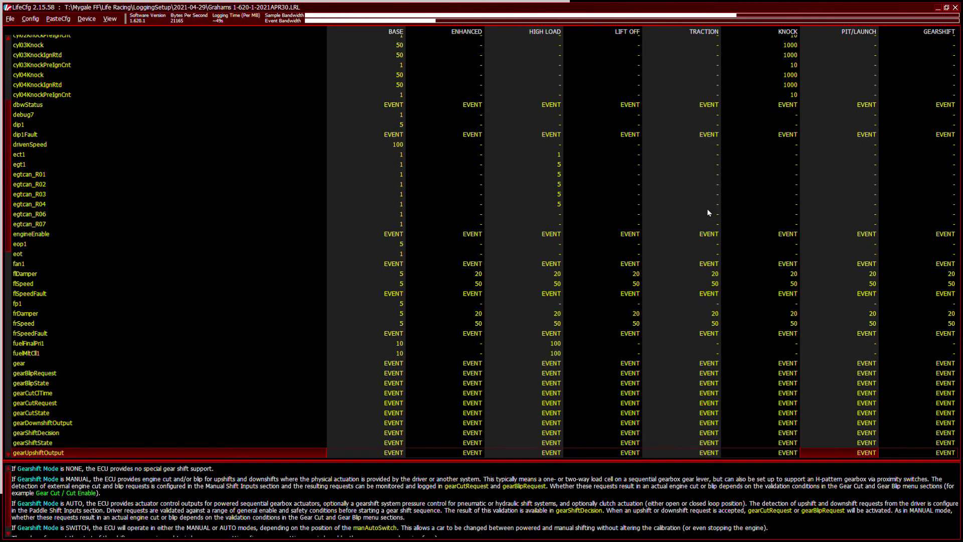
scroll(371, 272, "down", 3)
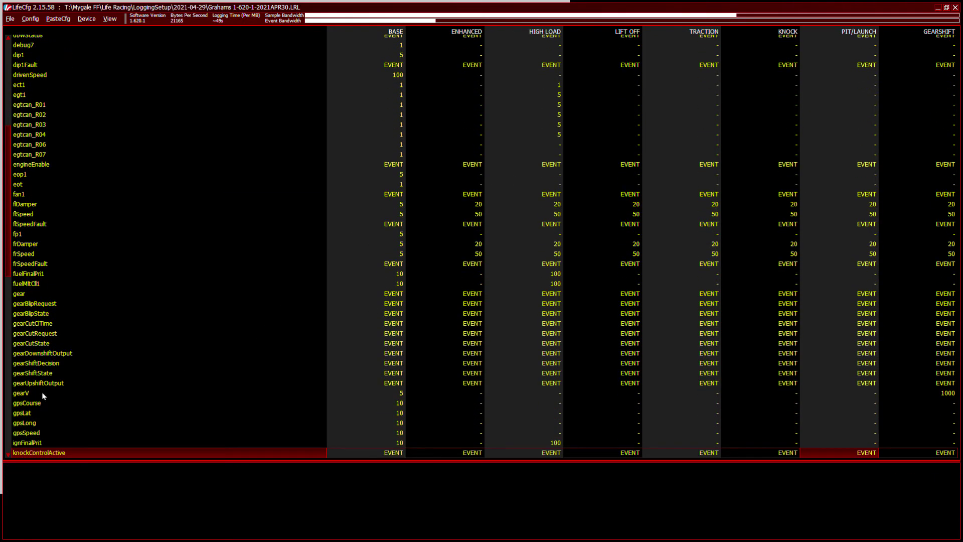
left_click(29, 394)
left_click(944, 394)
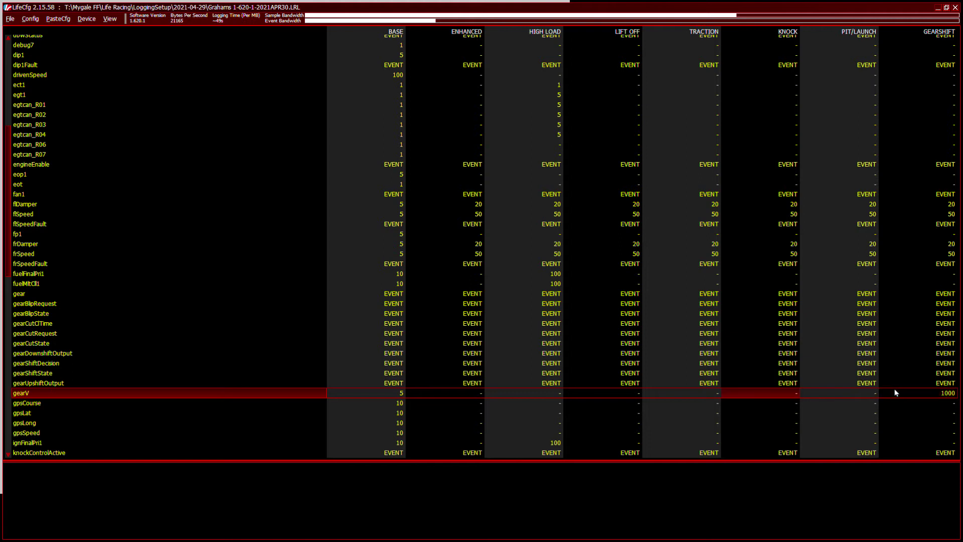
key("Left")
key("Left")
key("Left")
key("Left")
key("Left")
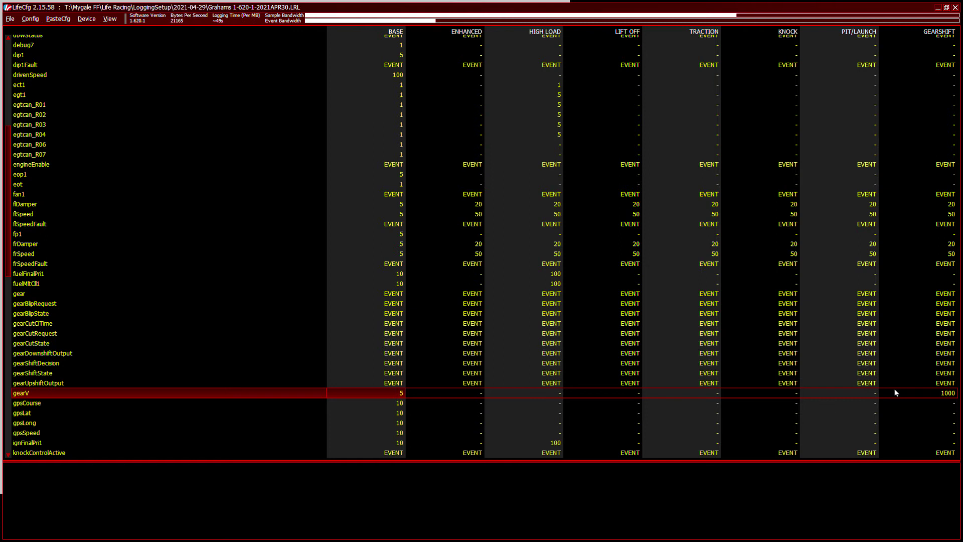
key("Right")
key("Right")
key("Right")
key("Right")
key("Right")
key("Right")
key("Right")
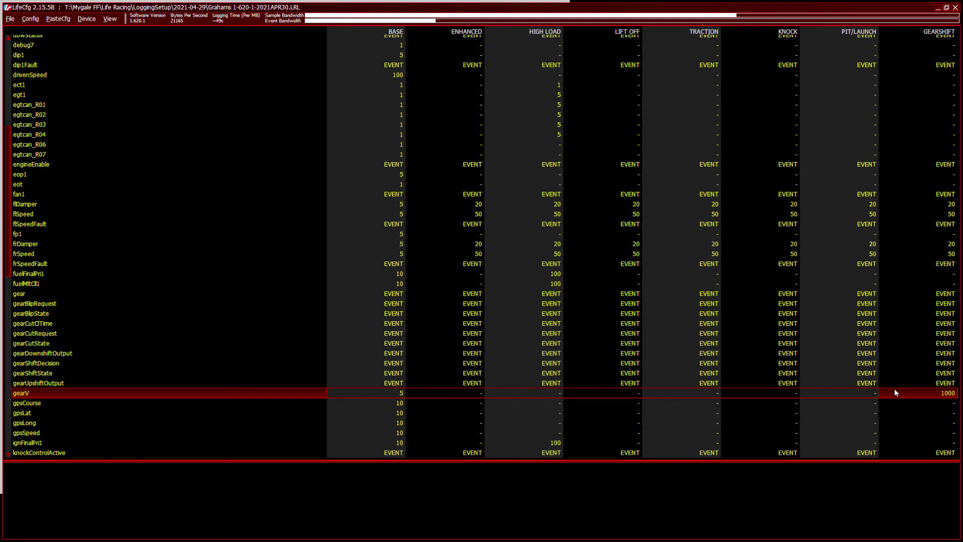
key("Down")
key("Up")
key("Left")
key("Left")
key("Left")
key("Right")
key("Right")
key("Right")
key("Left")
key("Left")
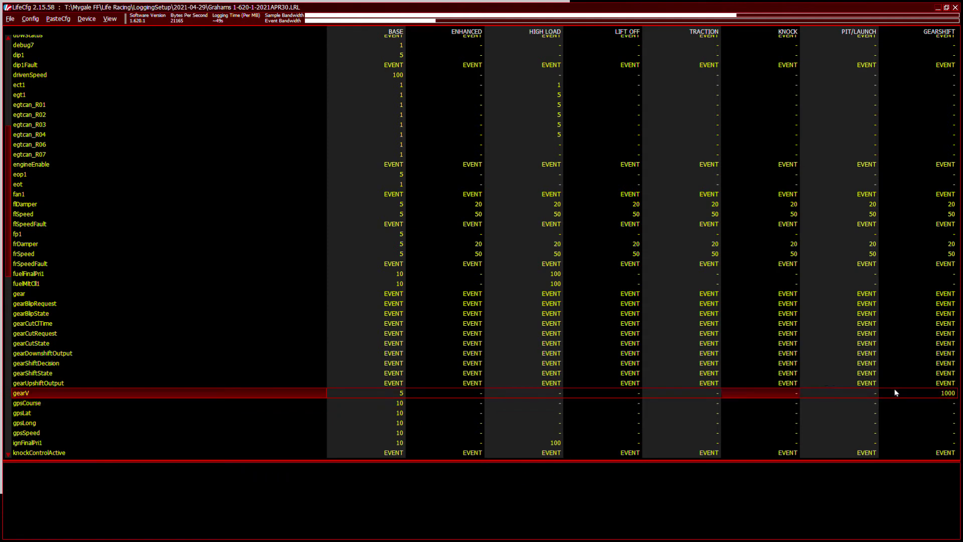
key("Left")
key("Left")
key("Left")
key("Left")
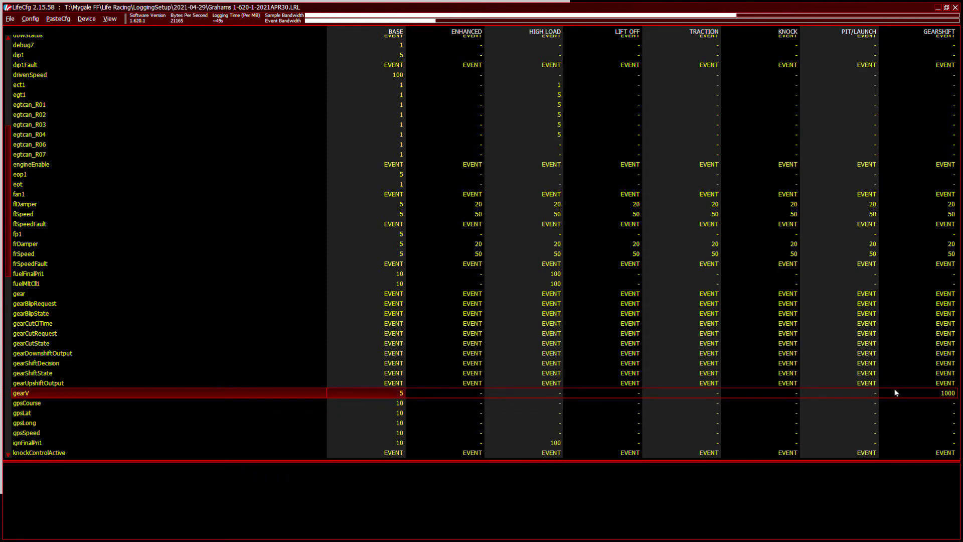
key("Down")
key("Down")
key("Down")
key("Down")
key("Down")
key("Down")
key("Down")
key("Down")
key("Down")
key("Down")
key("Down")
key("Down")
key("Down")
key("Down")
key("Down")
key("Down")
key("Down")
key("Down")
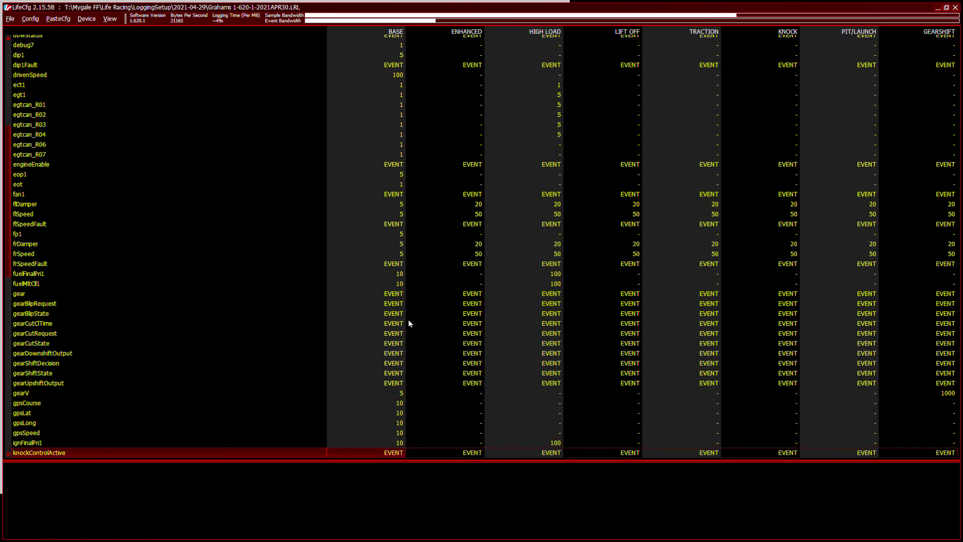
Browse the channel list past knockControlActive and revLimitRpm down to rlDamper
key("Down")
key("Down")
key("Down")
key("Down")
key("Down")
key("Down")
key("Down")
key("Down")
key("Down")
key("Down")
key("Down")
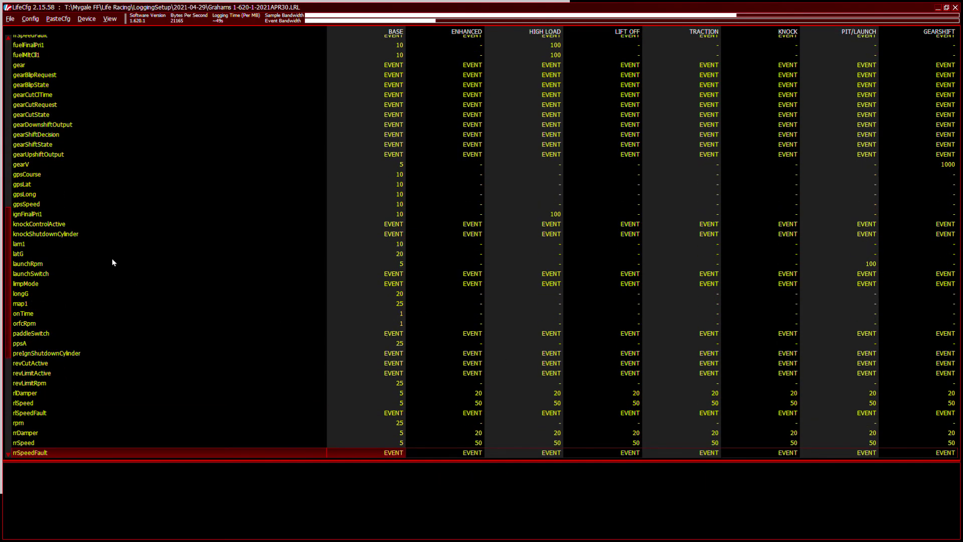
left_click(40, 225)
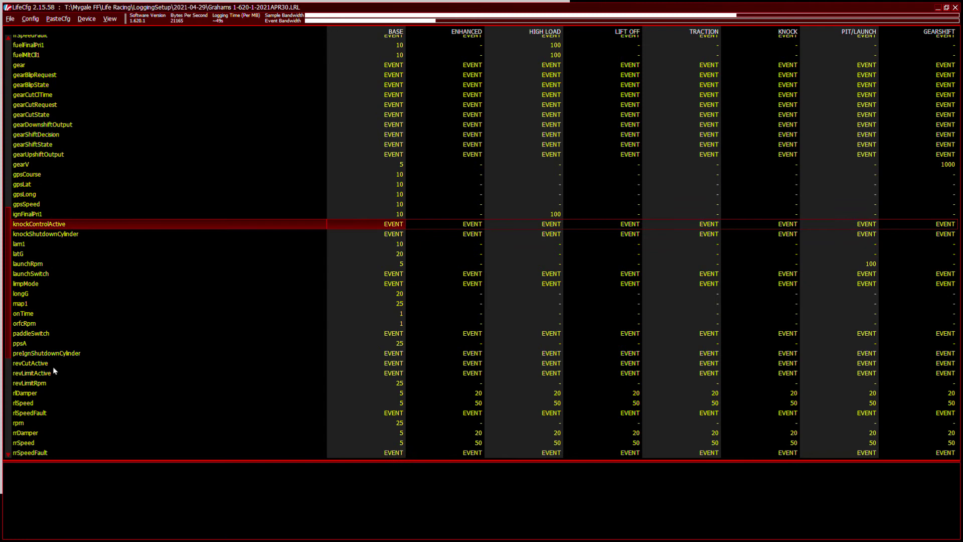
left_click(40, 384)
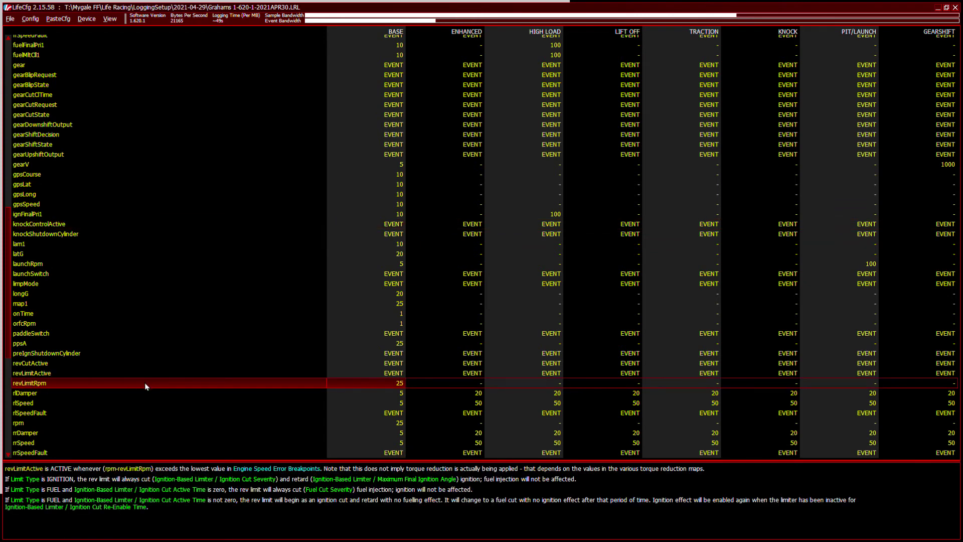
key("Down")
key("Down")
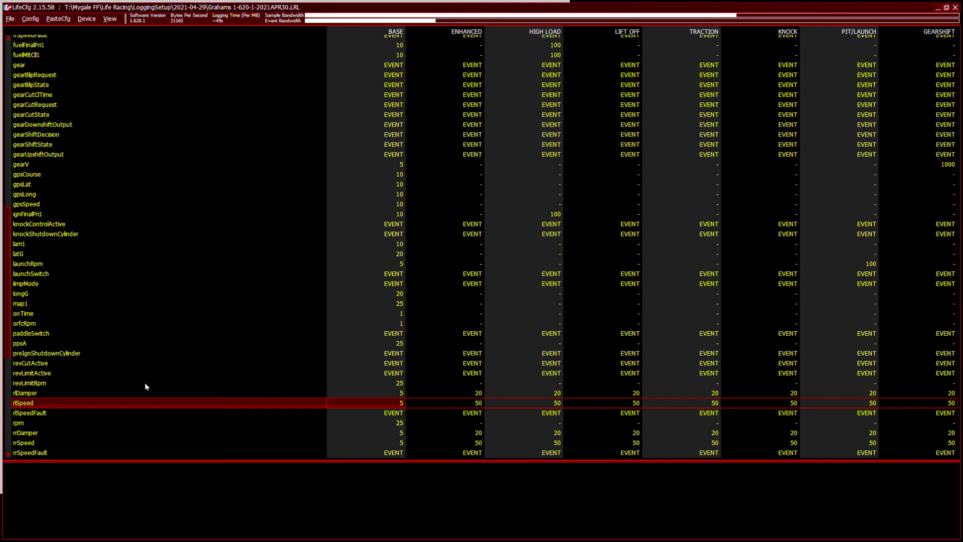
Check rlDamper's rates (5 in BASE, 20 elsewhere) and rlSpeed's 50, ending at vehicleSpeedAvg
left_click(399, 396)
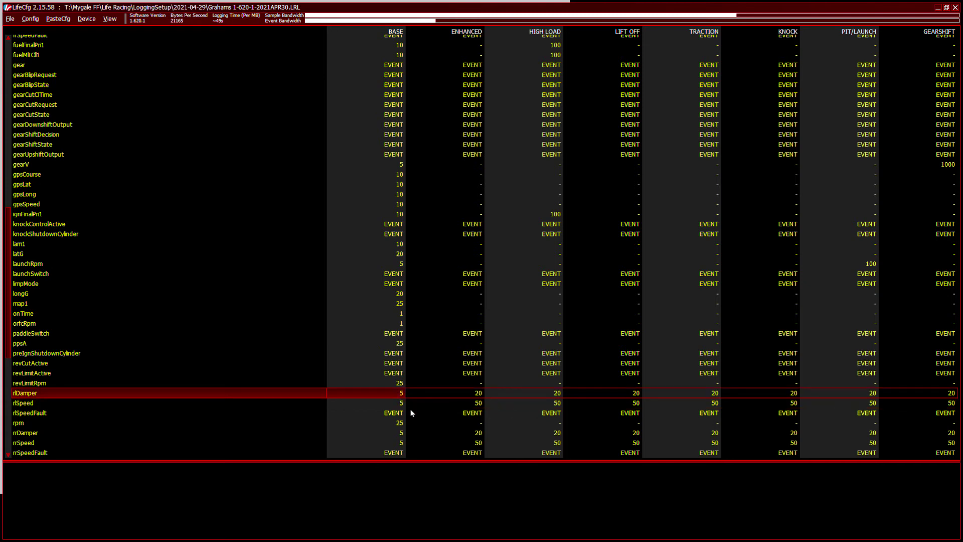
key("Right")
key("Right")
key("Right")
key("Right")
key("Right")
key("Right")
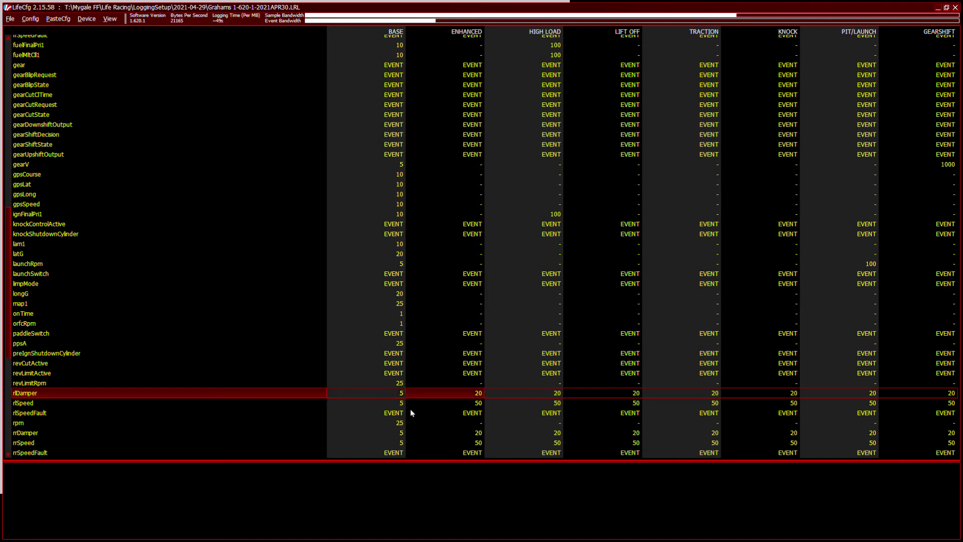
key("Right")
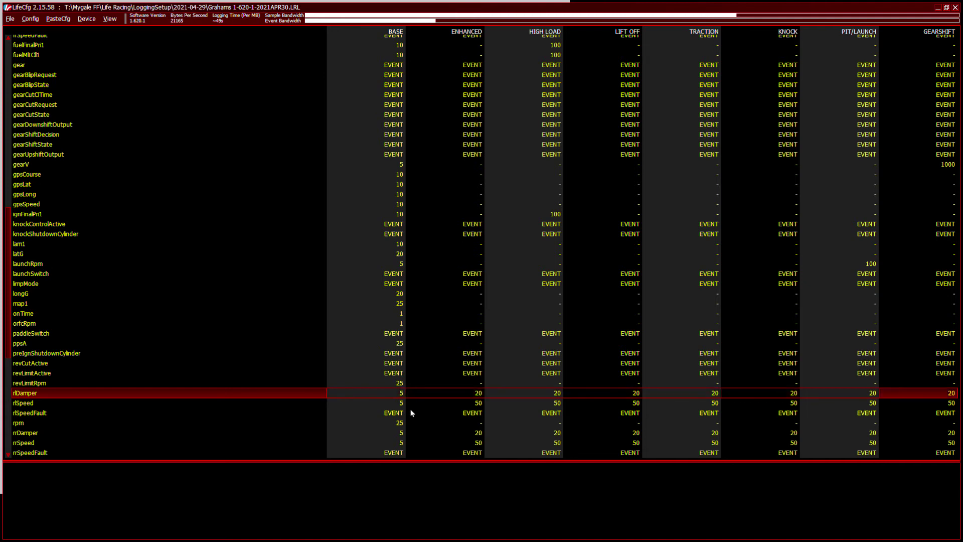
key("Down")
key("Right")
key("Right")
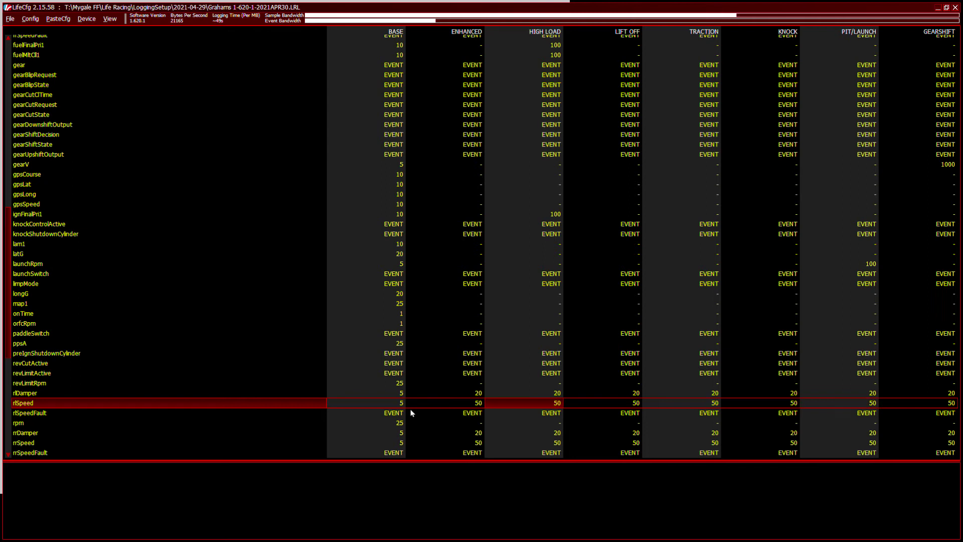
key("Left")
key("Left")
key("Down")
key("Down")
key("Down")
key("Down")
key("Down")
key("Down")
key("Down")
key("Down")
key("Down")
key("Down")
key("Down")
key("Down")
key("Down")
key("Down")
key("Down")
key("Down")
key("Down")
key("Down")
key("Down")
key("Down")
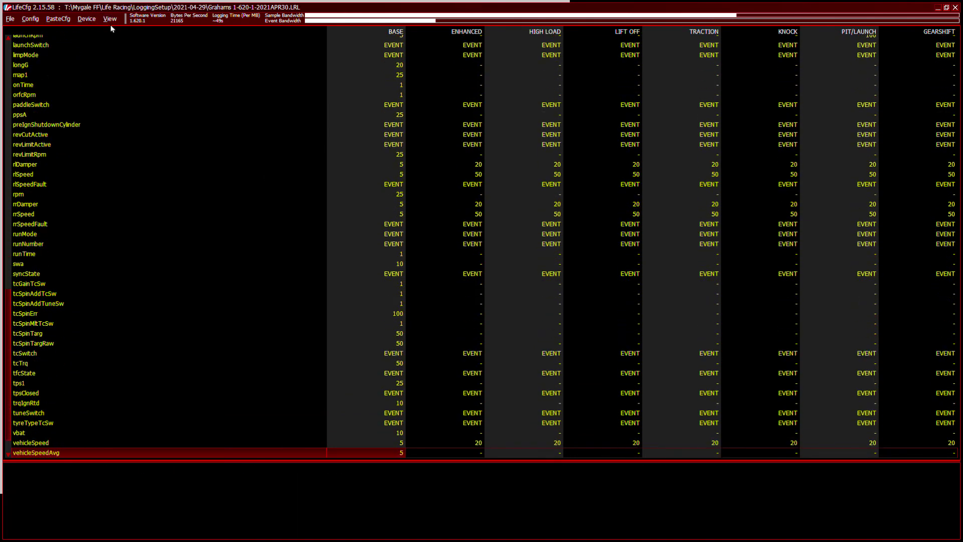
Jump to the top of Config, expand Output Functions, and move past Alternator Control to Brake Light
key("Home")
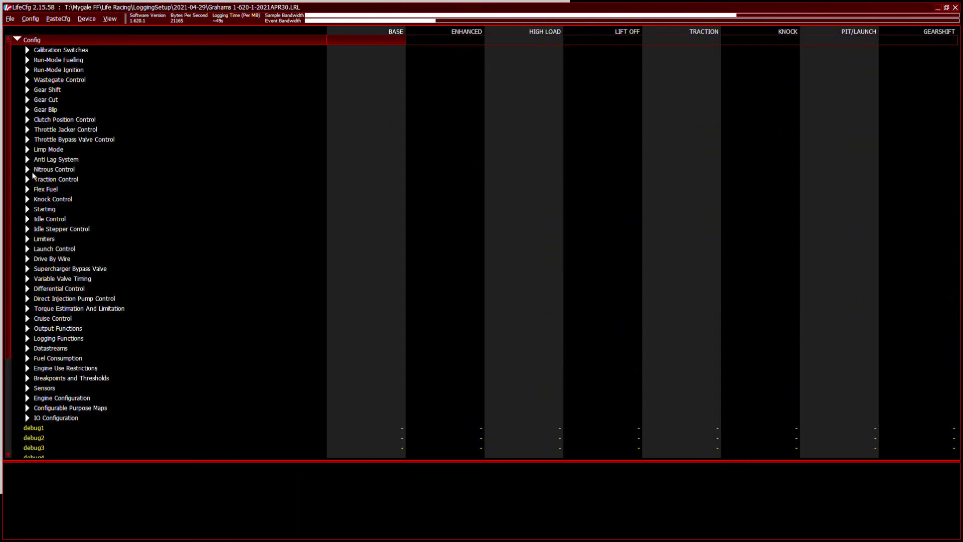
left_click(28, 251)
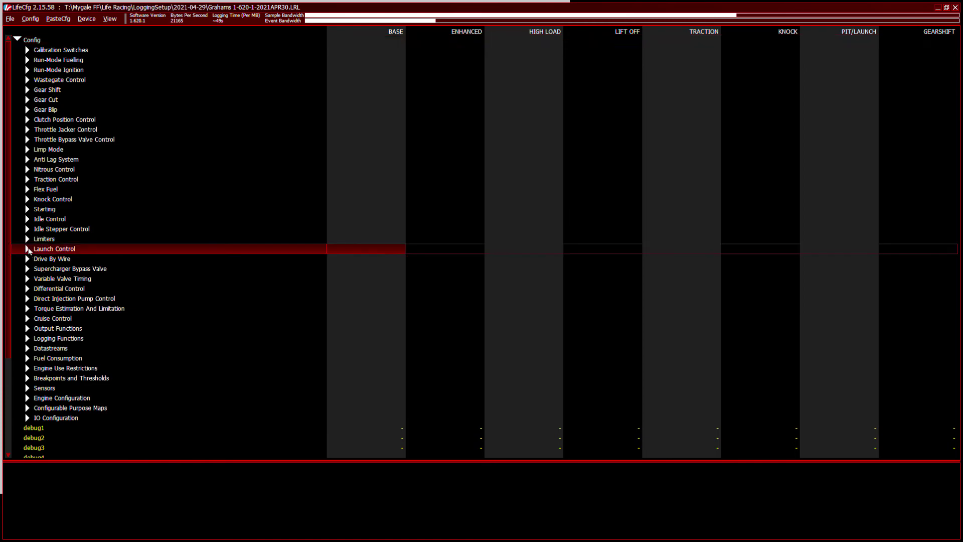
key("Down")
key("Down")
key("Down")
key("Down")
key("Down")
key("Down")
key("Down")
key("Down")
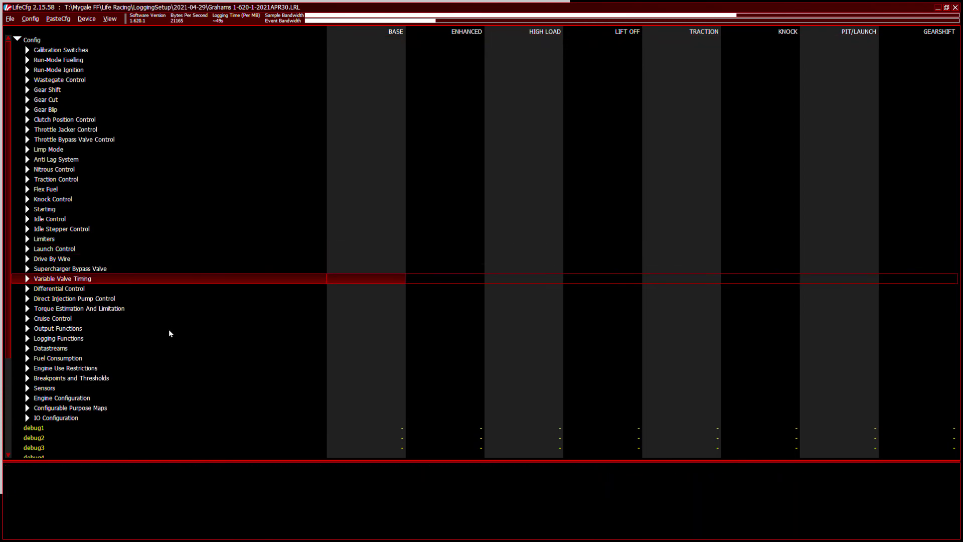
key("Right")
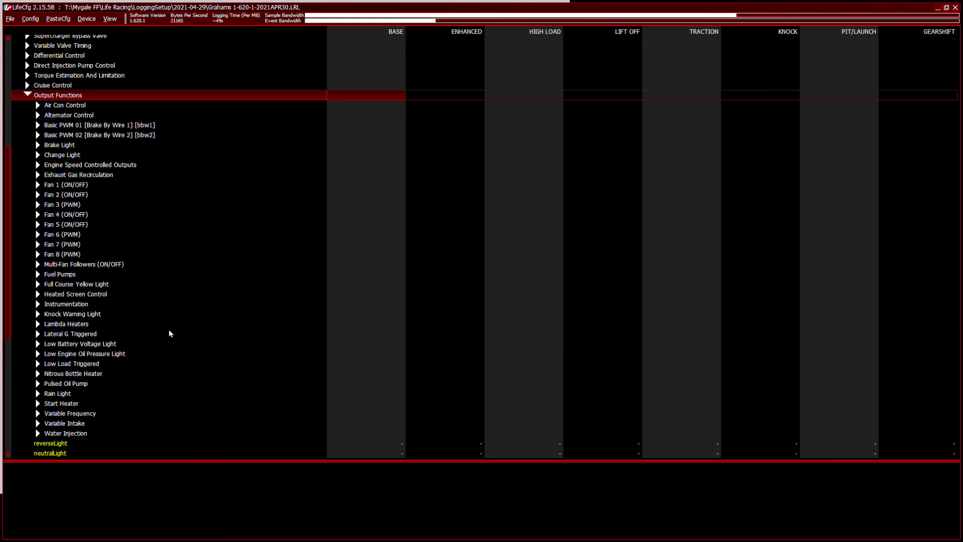
key("Down")
key("Down")
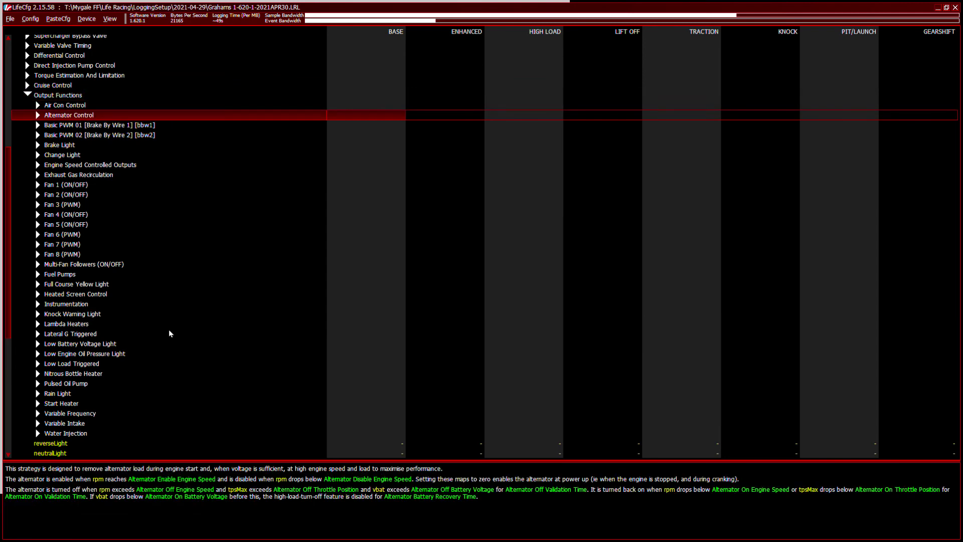
key("Down")
key("Down")
key("Down")
Expand Brake Light and set brakeLight to EVENT in every mode from BASE to GEARSHIFT
key("Right")
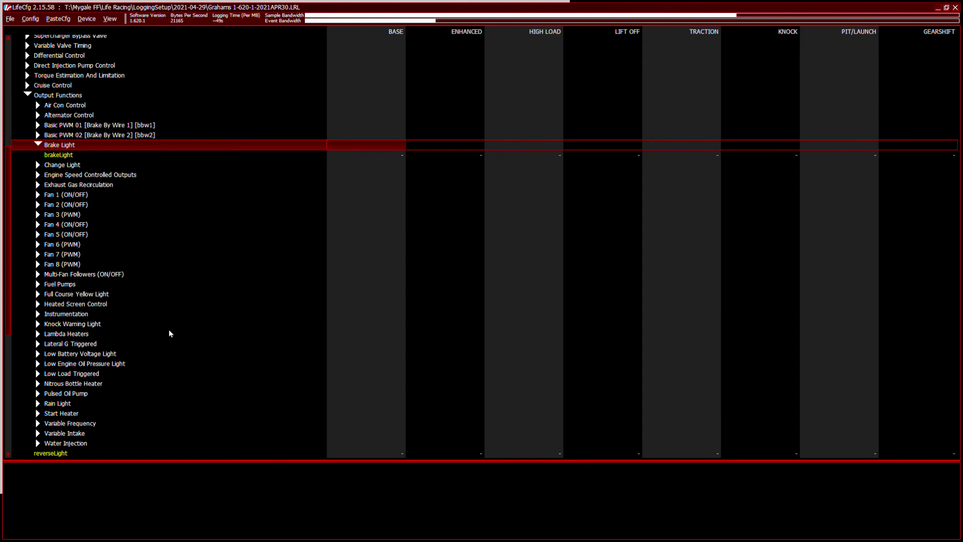
key("Down")
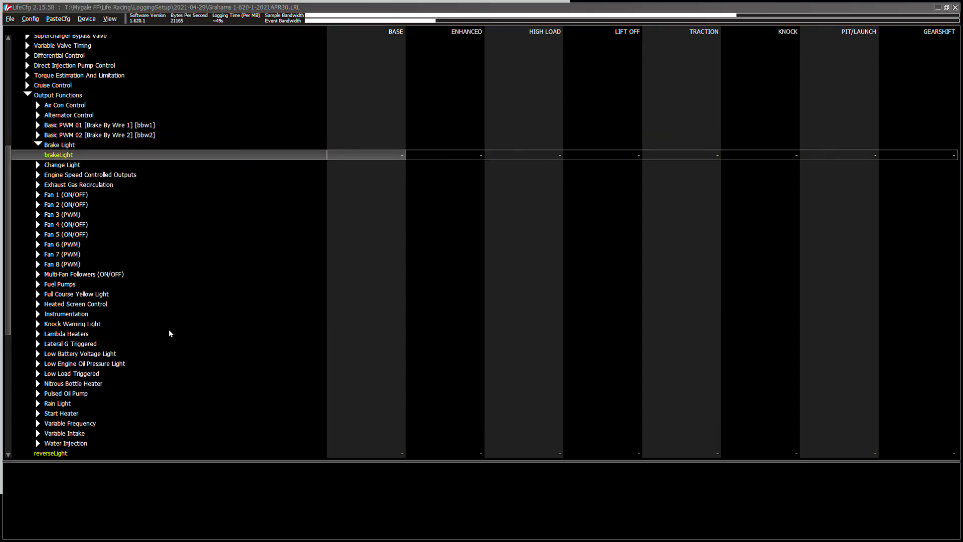
key("e")
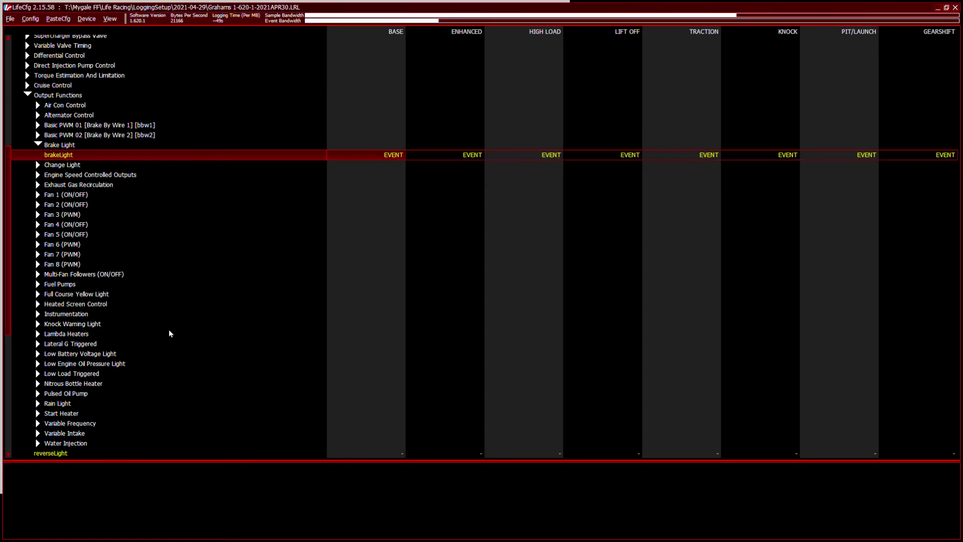
key("Down")
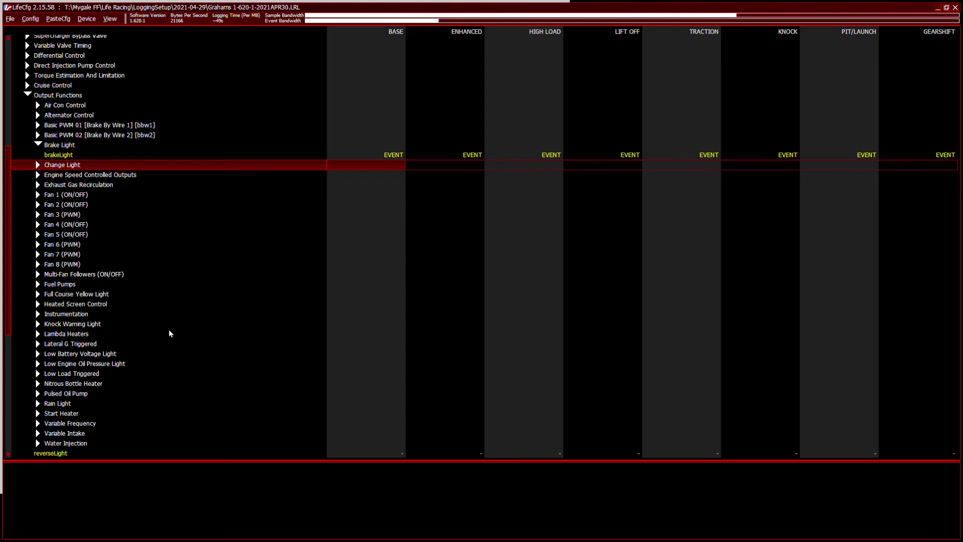
key("Up")
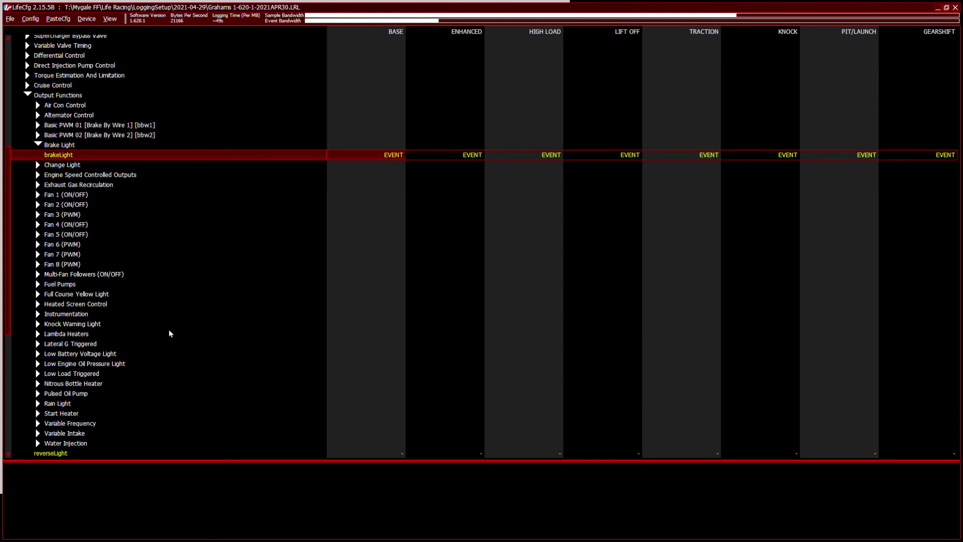
Climb back up the tree to the top Config row
key("Up")
key("Up")
key("Up")
key("Up")
key("Up")
key("Up")
key("Up")
key("Up")
key("Up")
key("Up")
key("Up")
key("Up")
key("Up")
key("Up")
key("Up")
key("Up")
key("Up")
key("Up")
key("Up")
key("Up")
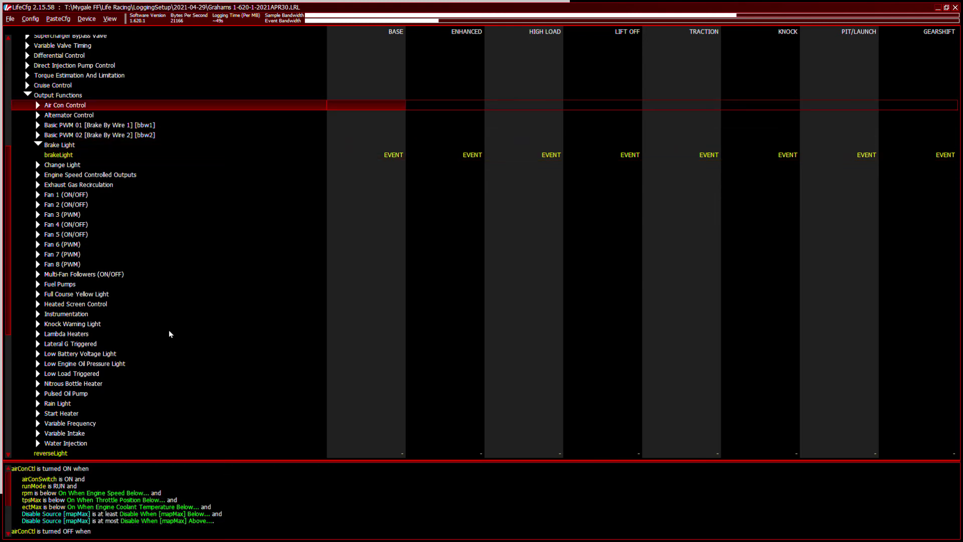
key("Up")
key("Up")
key("Up")
key("Up")
key("Up")
key("Up")
key("Up")
key("Up")
key("Up")
key("Up")
key("Up")
key("Up")
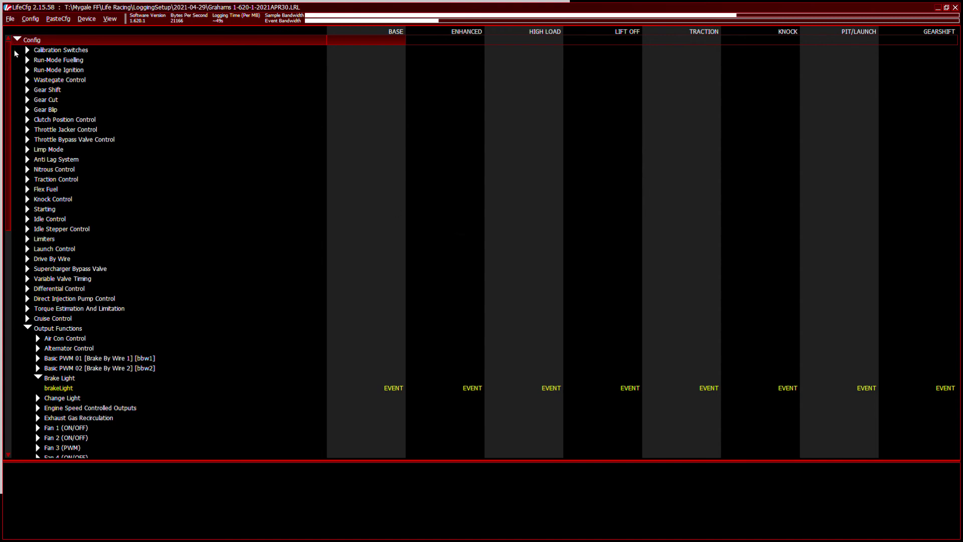
left_click(391, 235)
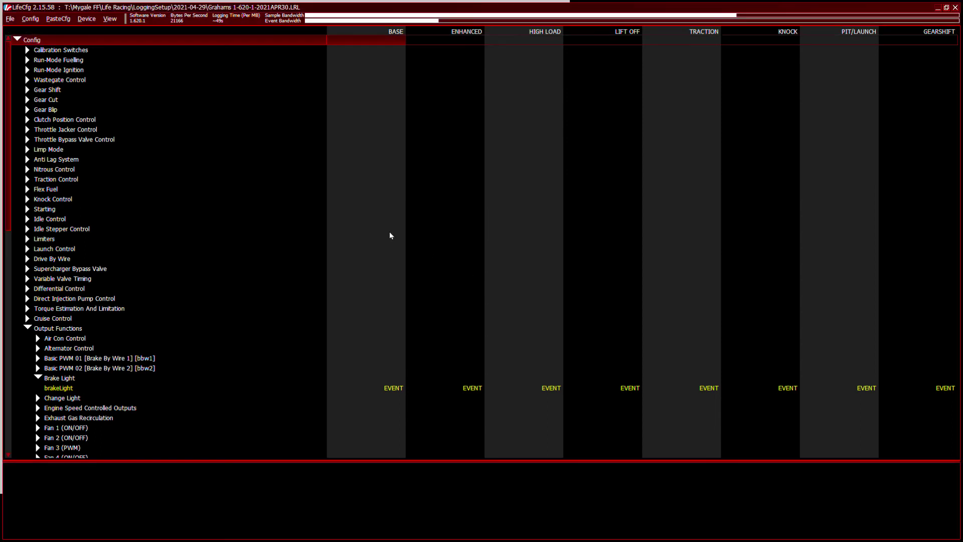